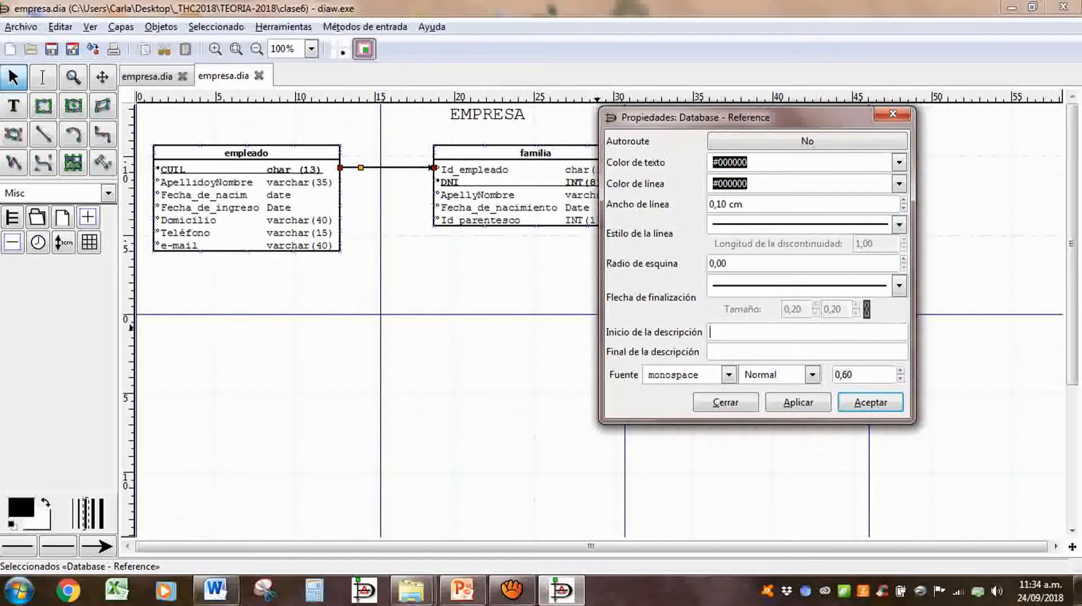
Step: Label the empleado–familia reference with start description 1 and end description N
type("1")
left_click(717, 355)
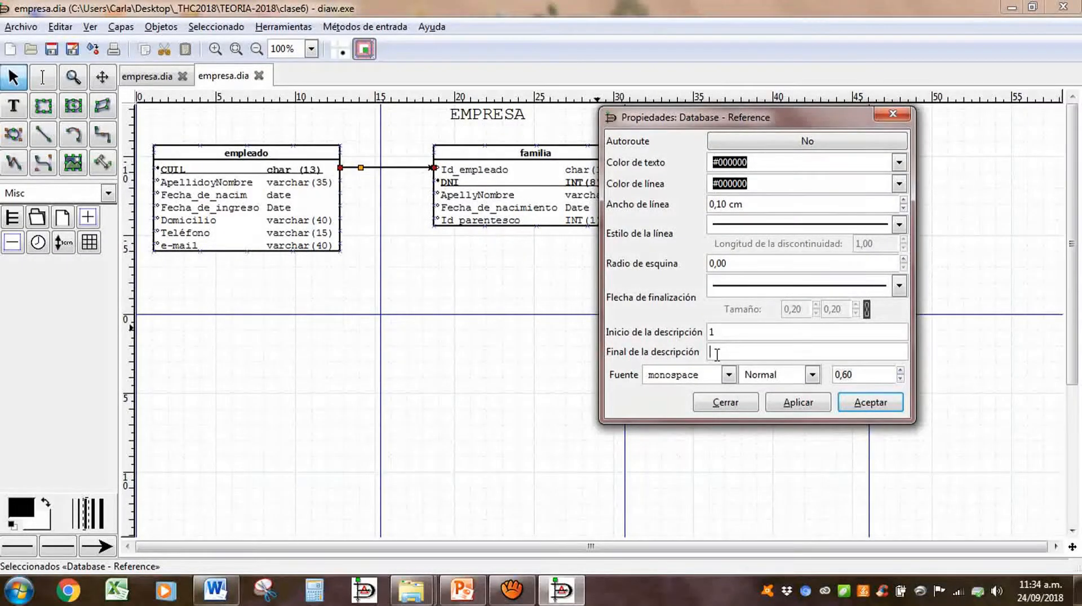
type("n")
key("BackSpace")
type("N")
left_click(871, 403)
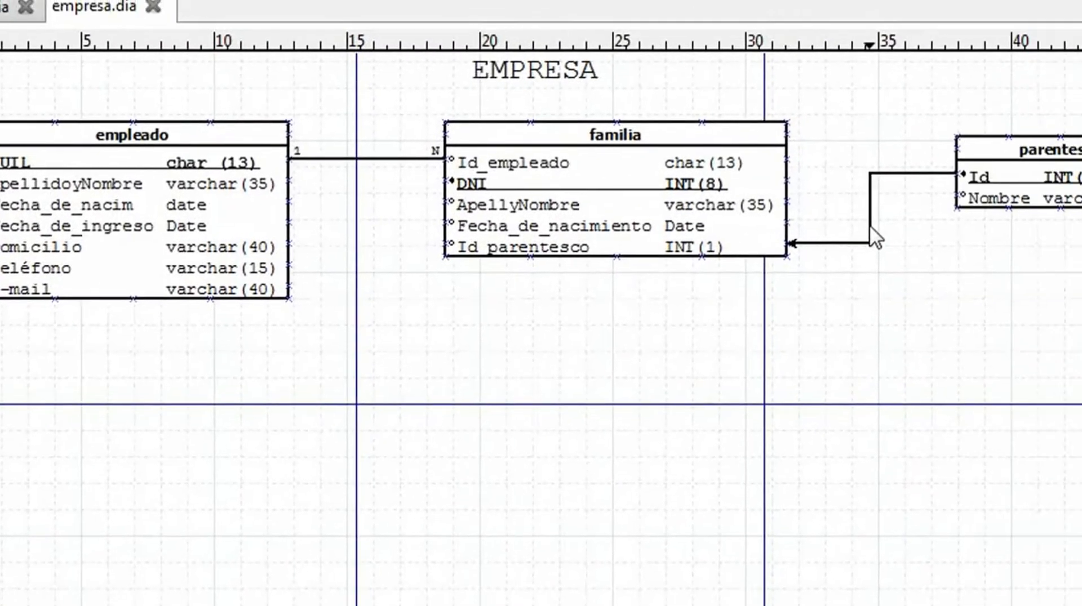
Step: Remove the end arrowhead from the reference between parentesco and familia by choosing a plain line end
left_click(1056, 205)
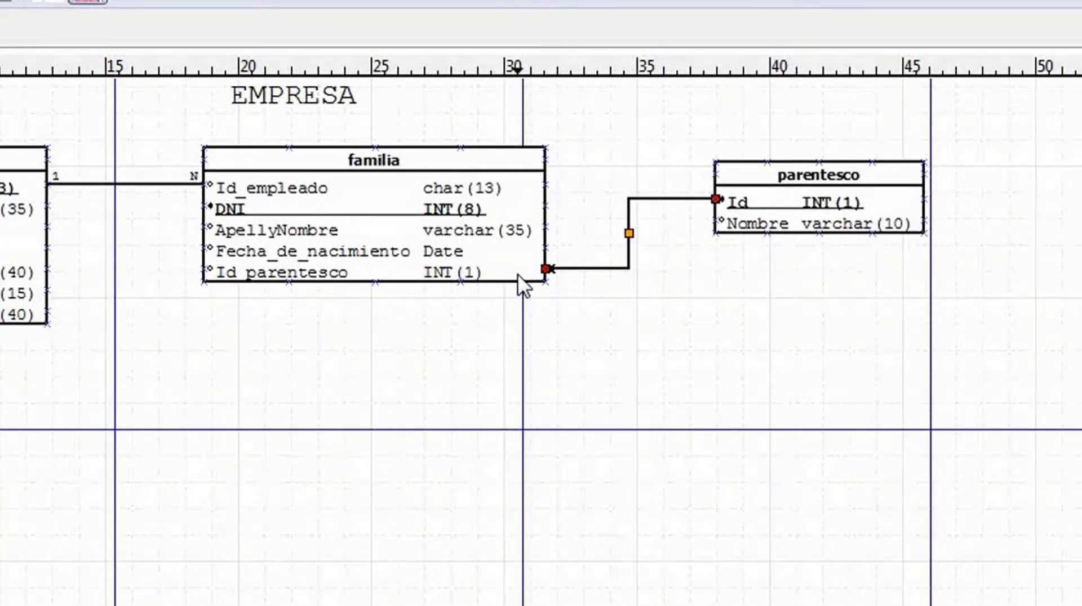
double_click(675, 200)
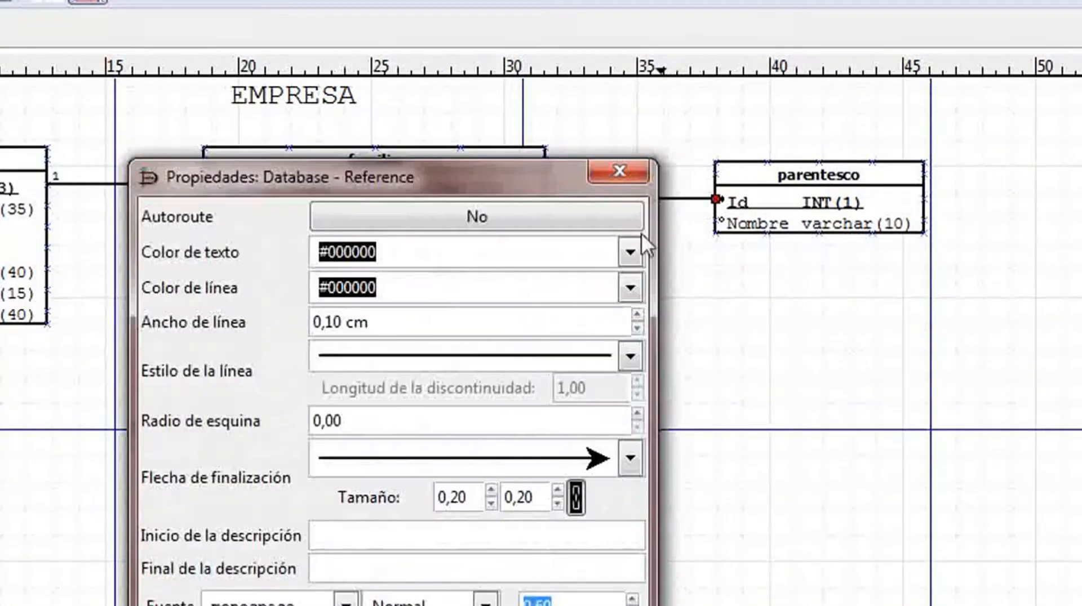
left_click(629, 460)
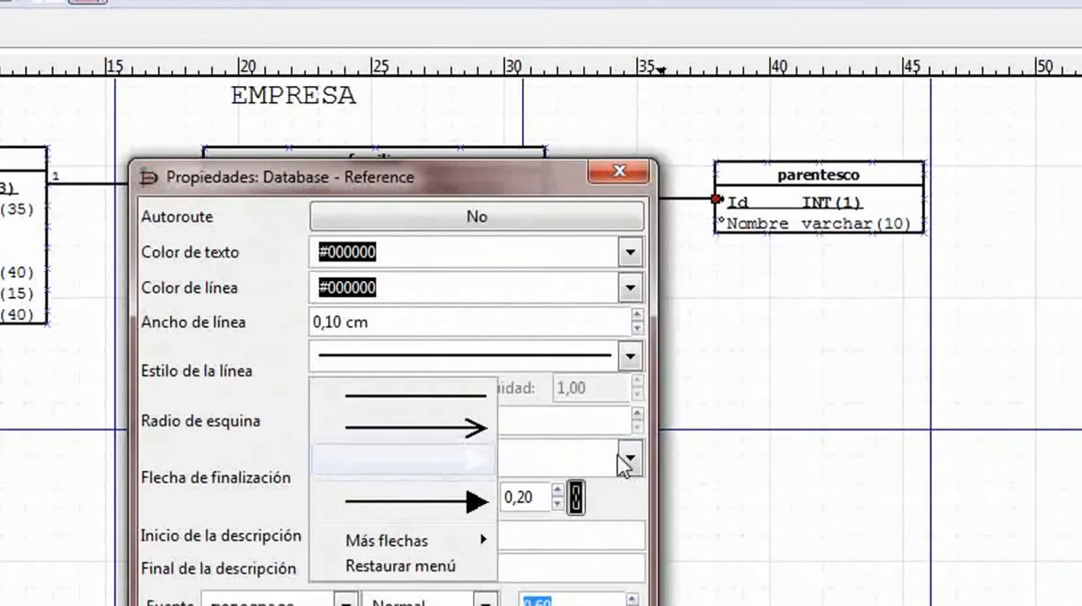
left_click(441, 400)
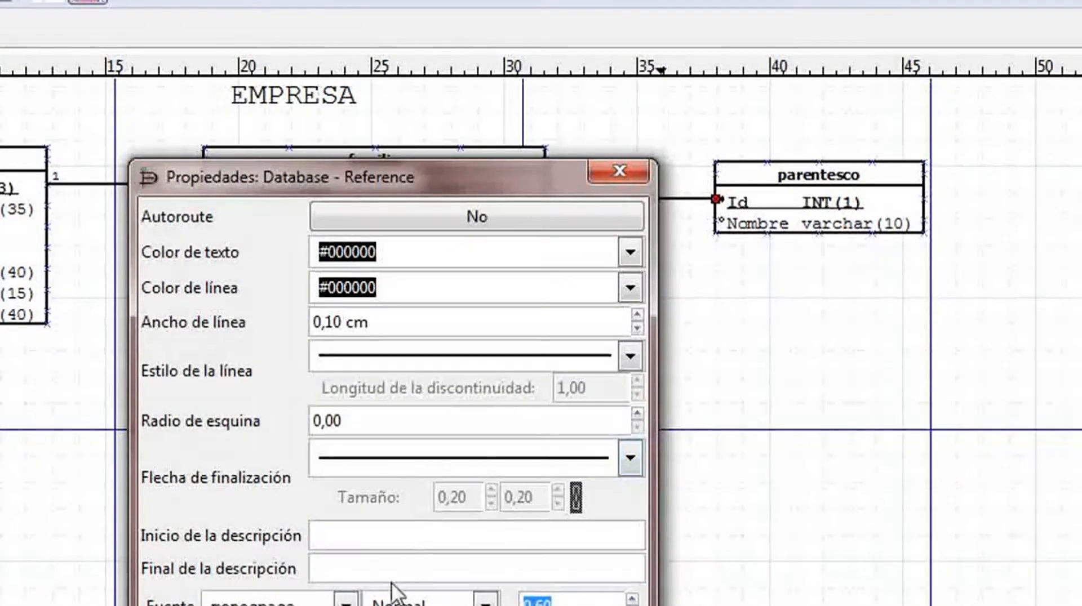
Step: Label the parentesco–familia reference with start description 1 and end description N
left_click(343, 540)
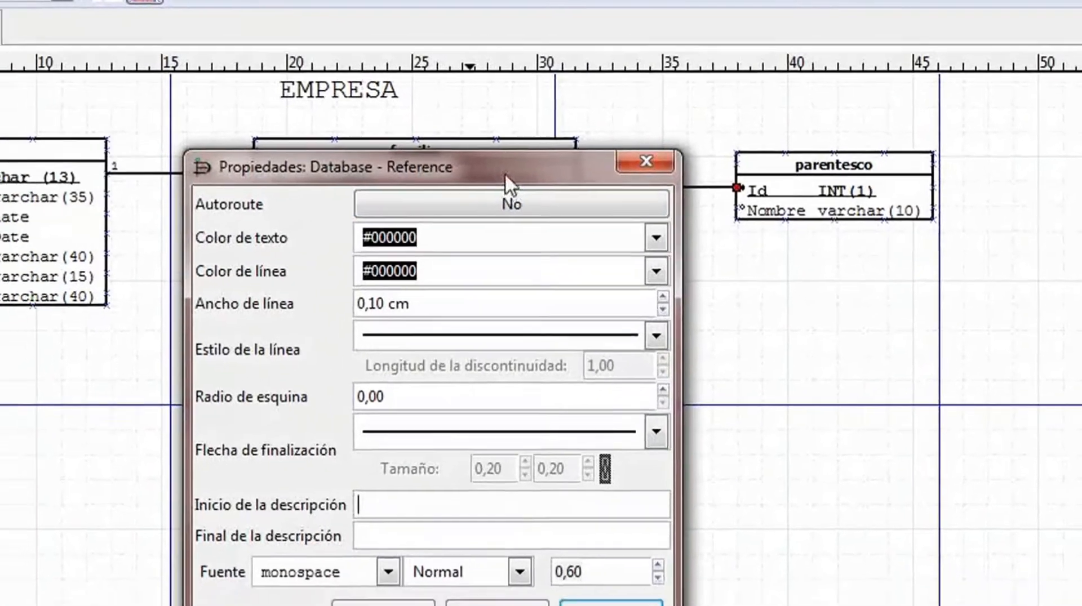
left_click_drag(470, 185, 167, 148)
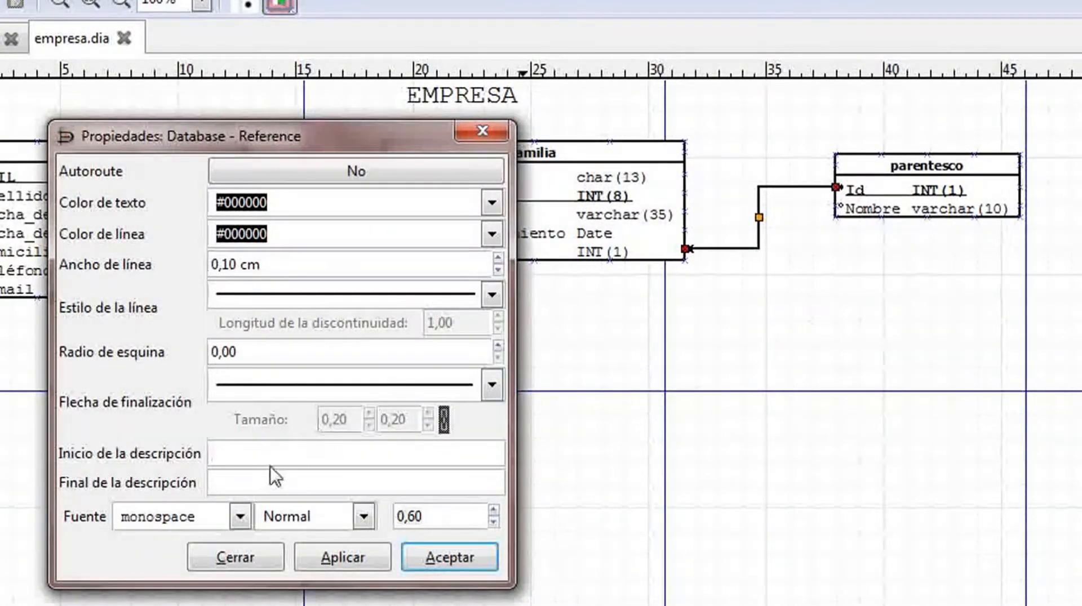
type("1")
left_click(251, 475)
type("N")
key("Return")
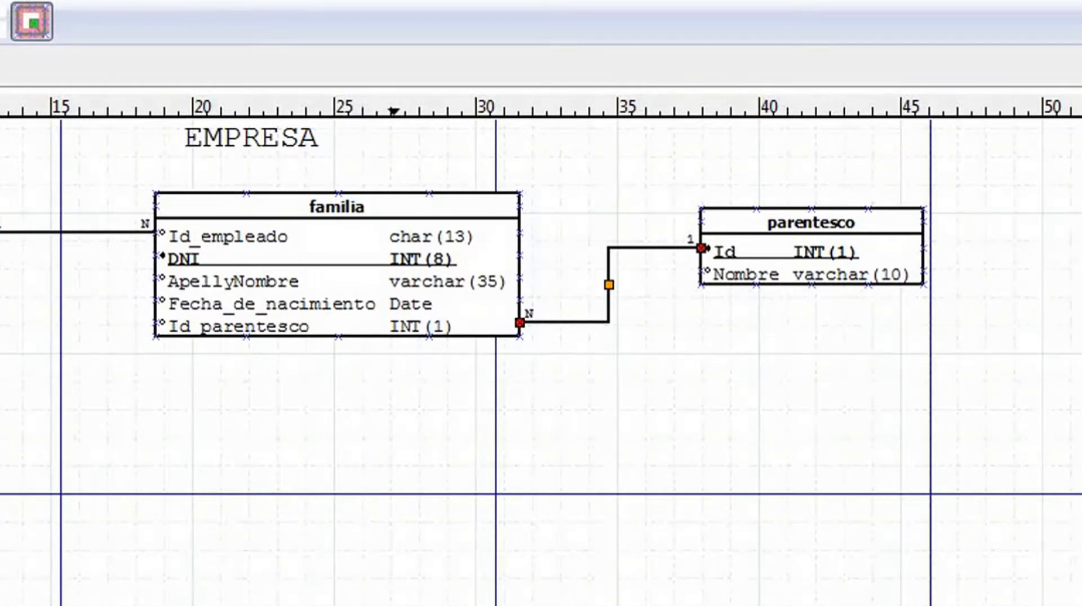
Step: Add an attribute named Fecha_de_egreso of type Date to the empleado table
left_click(643, 570)
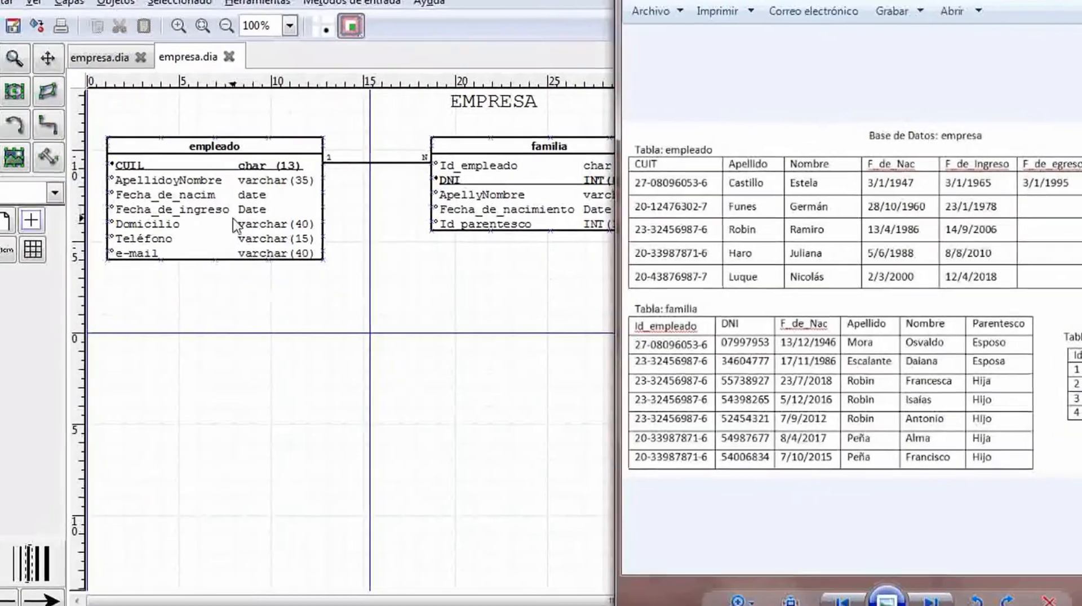
double_click(230, 222)
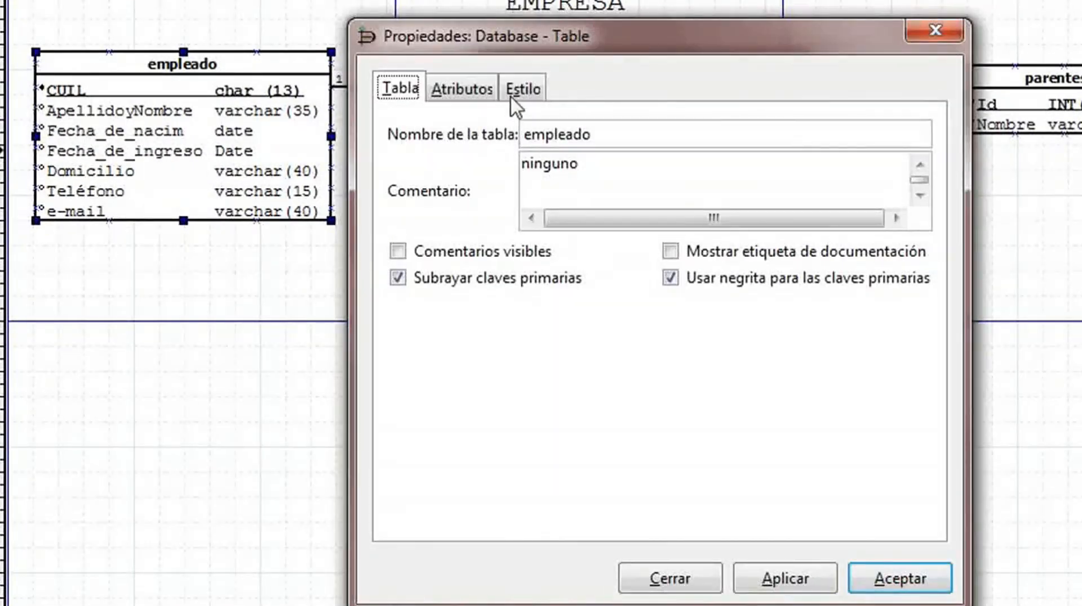
left_click(474, 93)
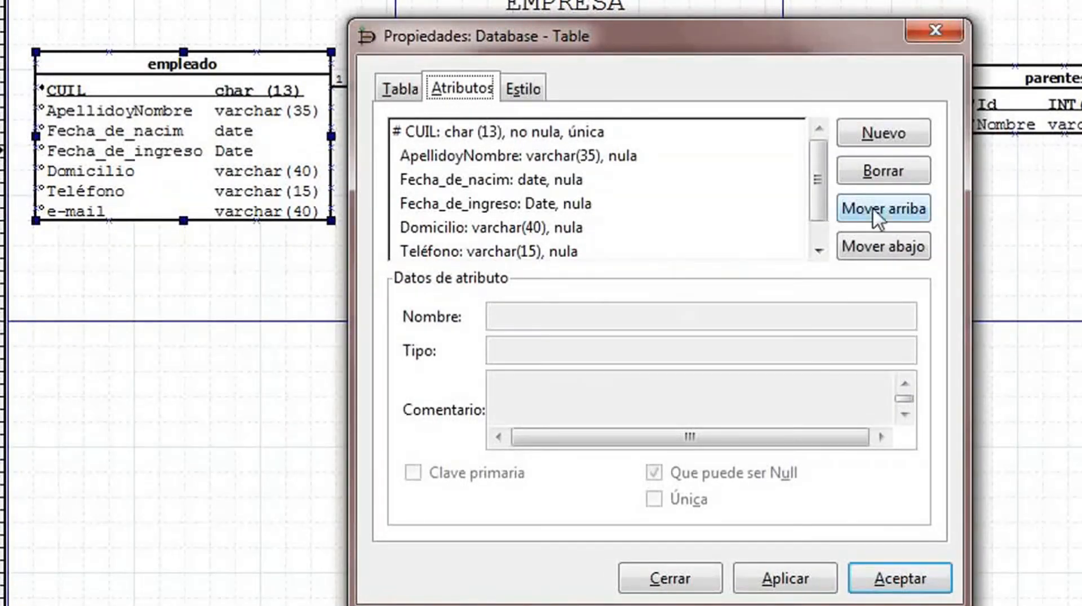
left_click(895, 130)
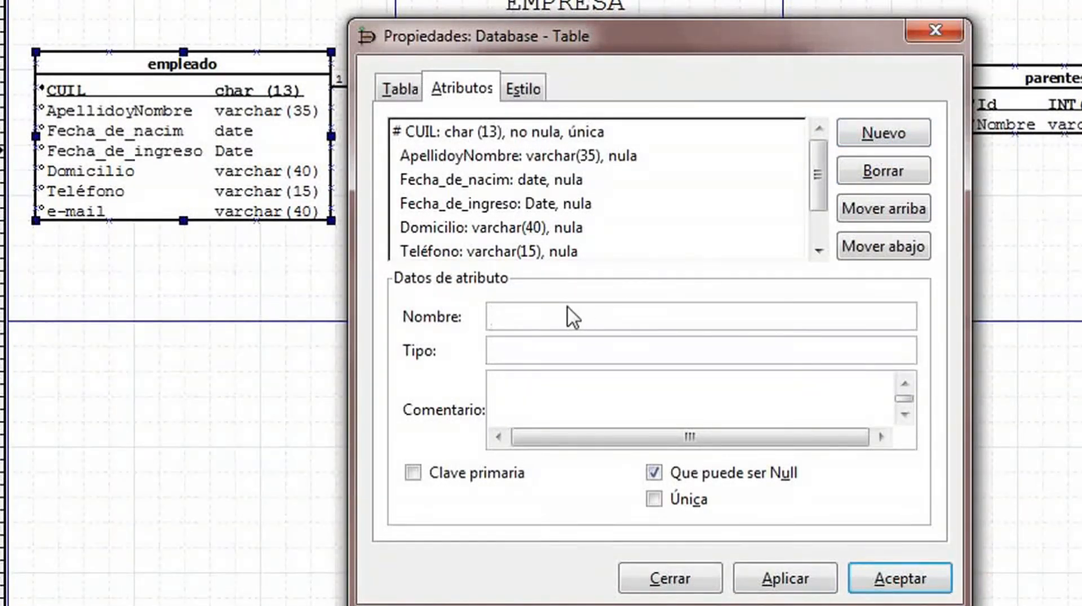
type("Fecha_de")
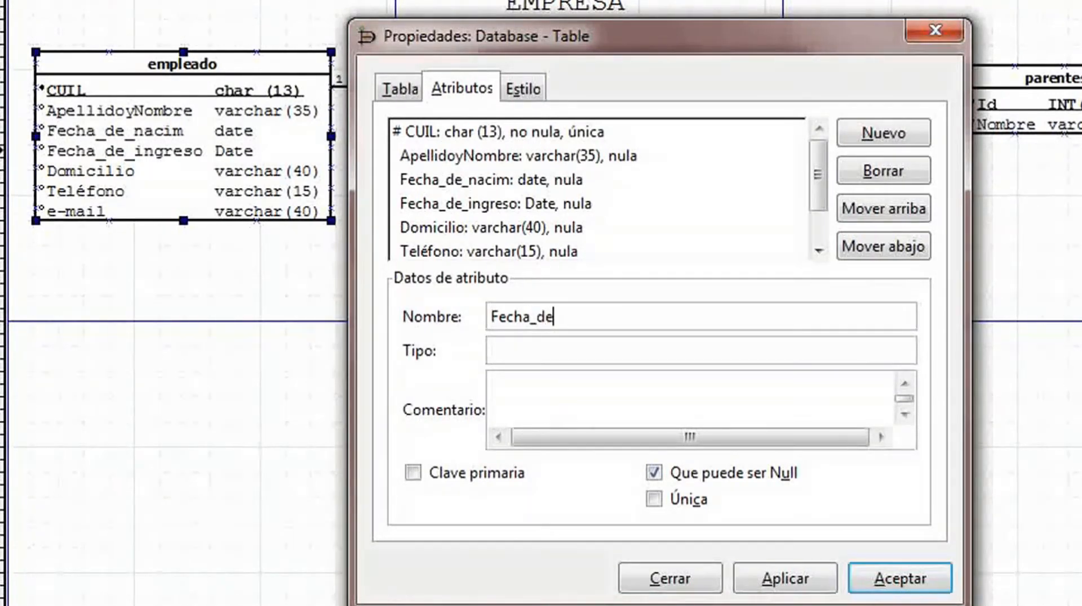
type("_egreso")
left_click(665, 358)
type("Date")
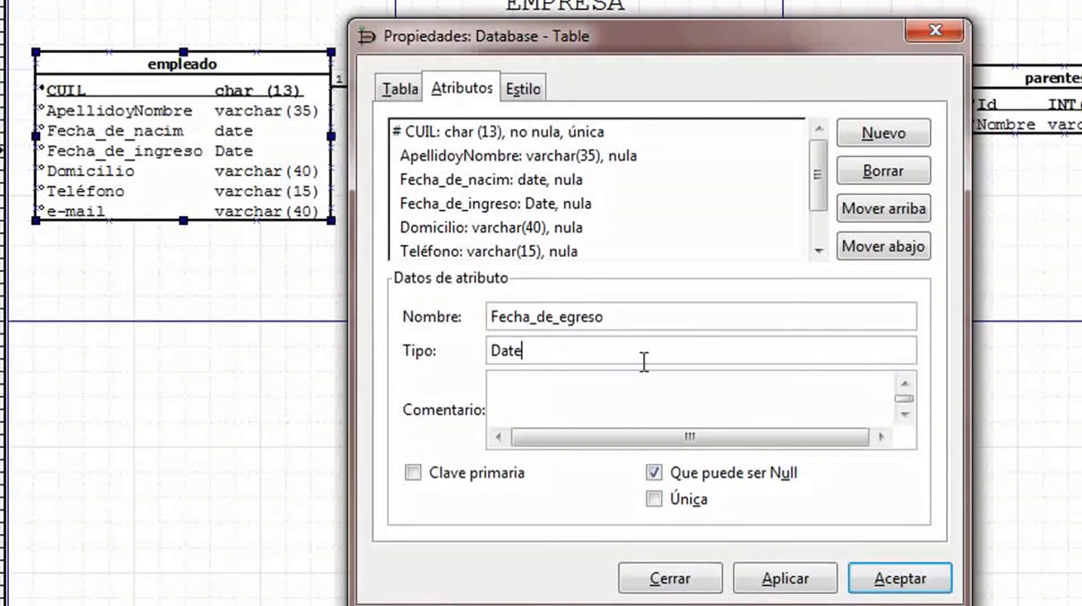
left_click(786, 580)
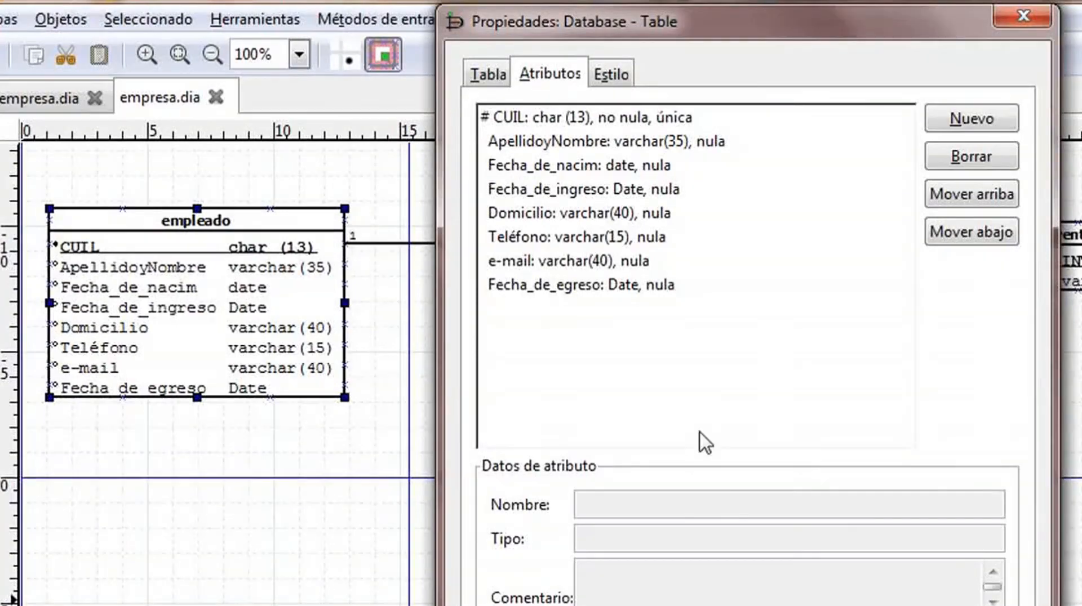
Step: Move the Fecha_de_egreso attribute up to directly below Fecha_de_ingreso in the empleado table and accept the table properties
left_click(566, 287)
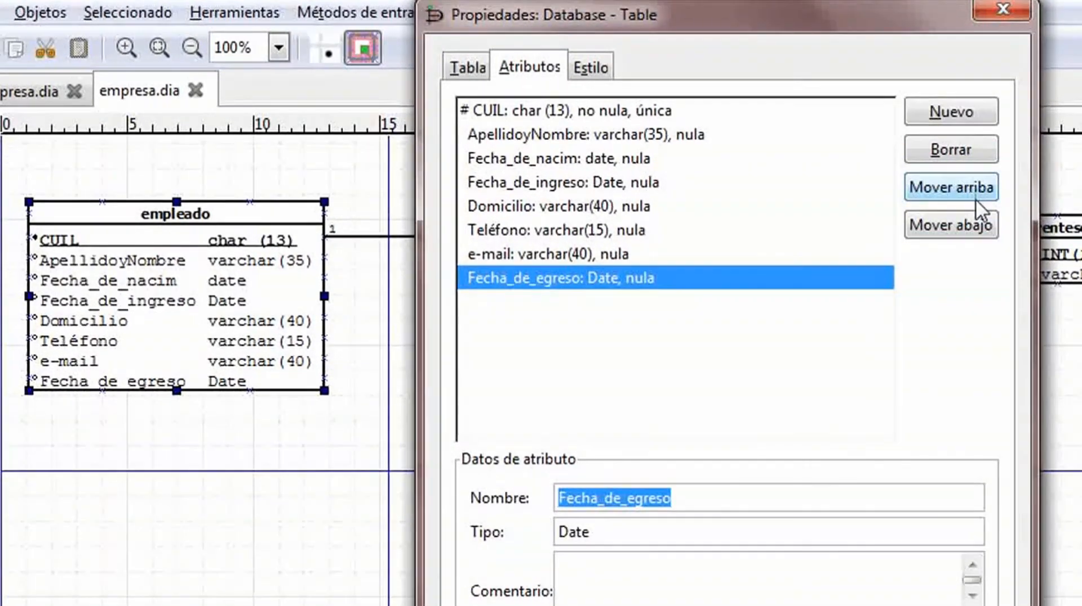
left_click(964, 194)
left_click(964, 194)
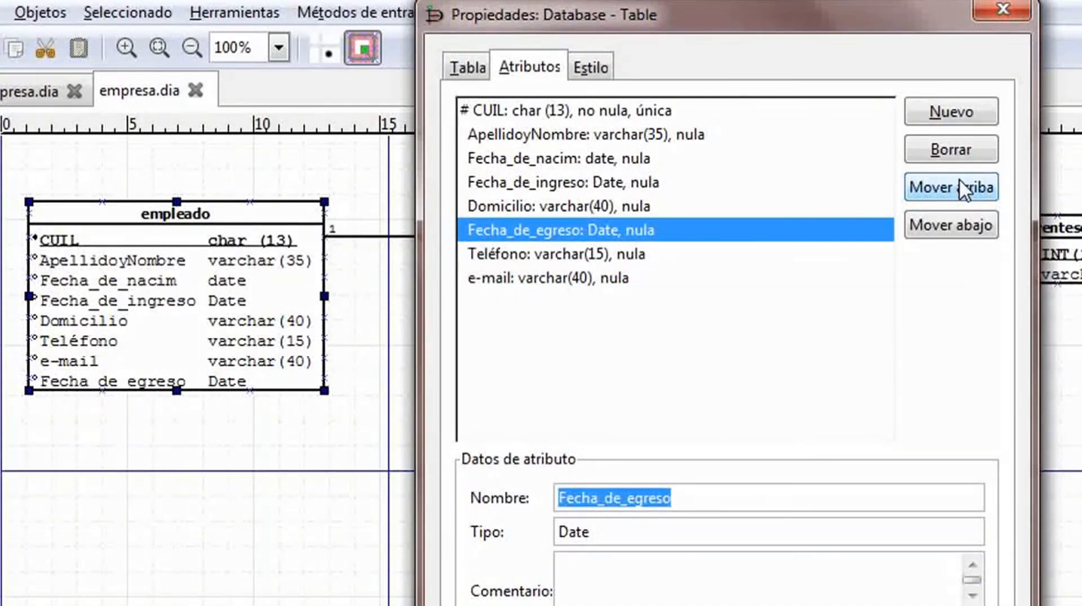
left_click(964, 193)
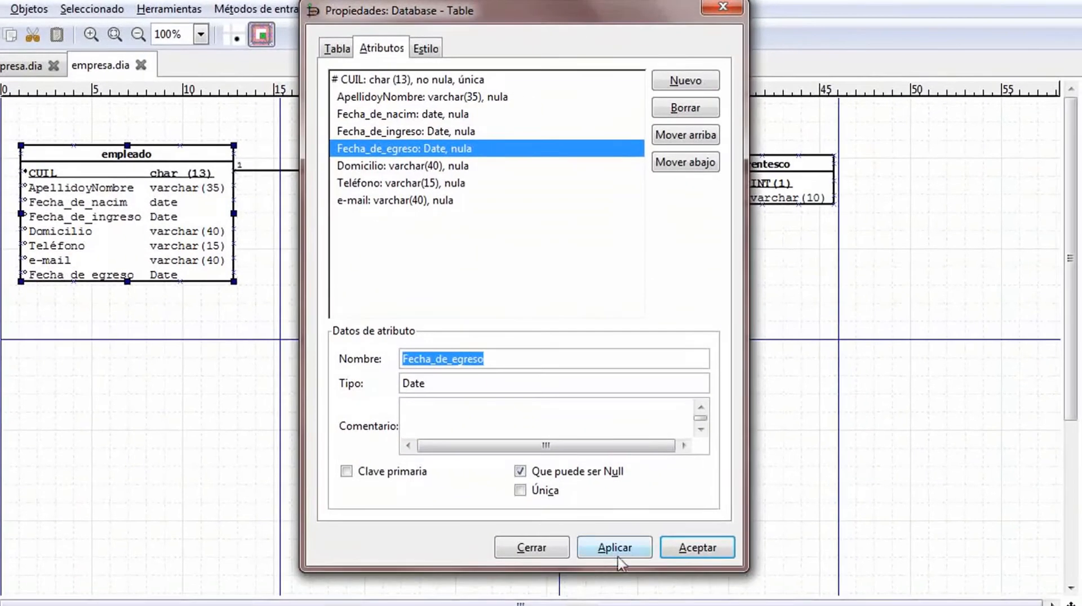
left_click(620, 548)
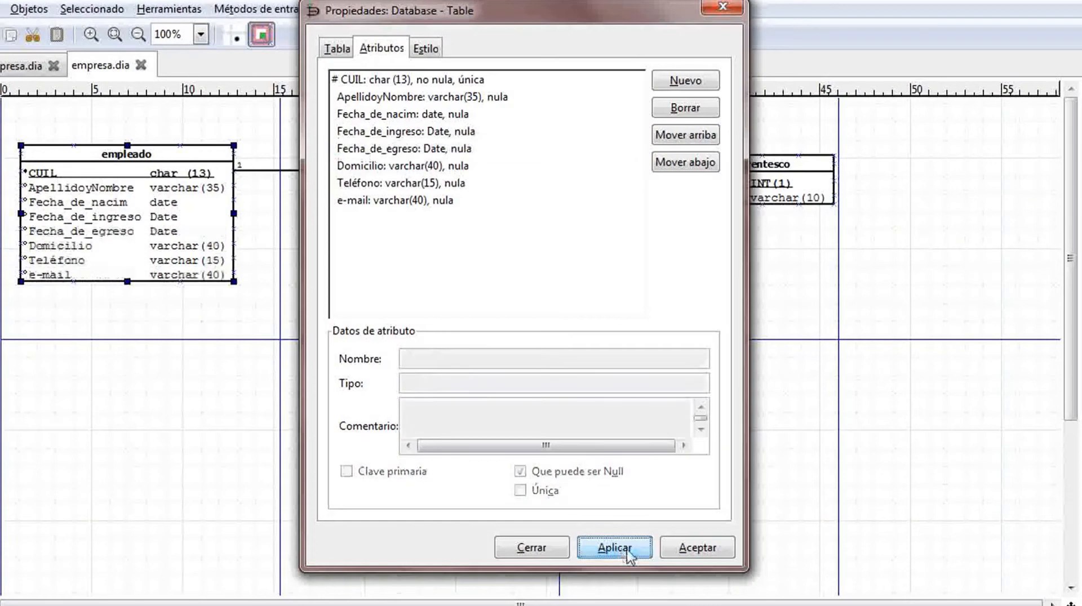
left_click(696, 547)
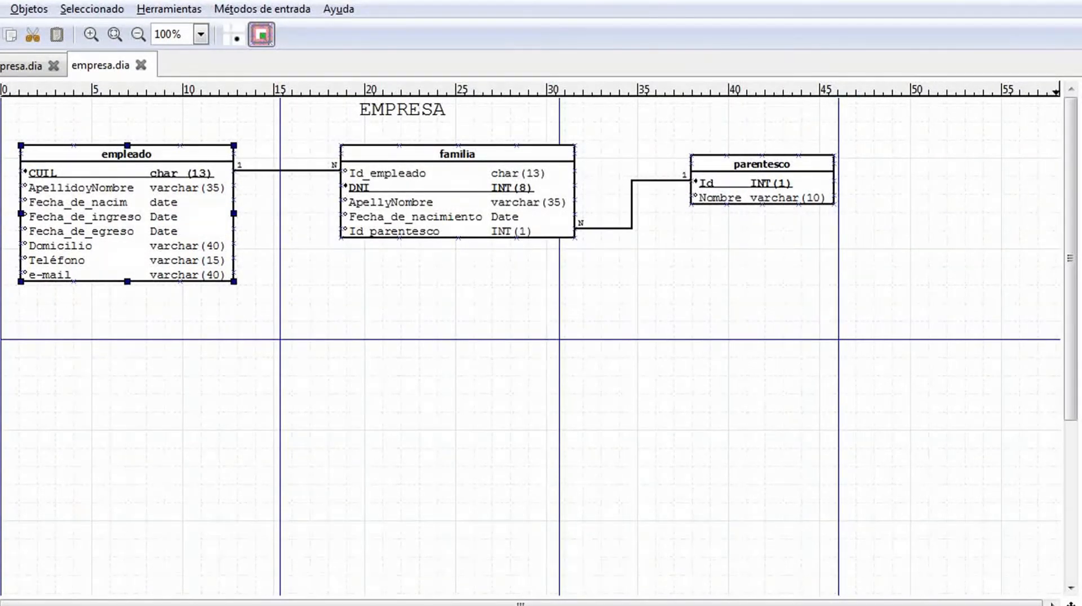
Step: Save the diagram as empresa.dia in the clase6 folder, overwriting the existing file
left_click(0, 9)
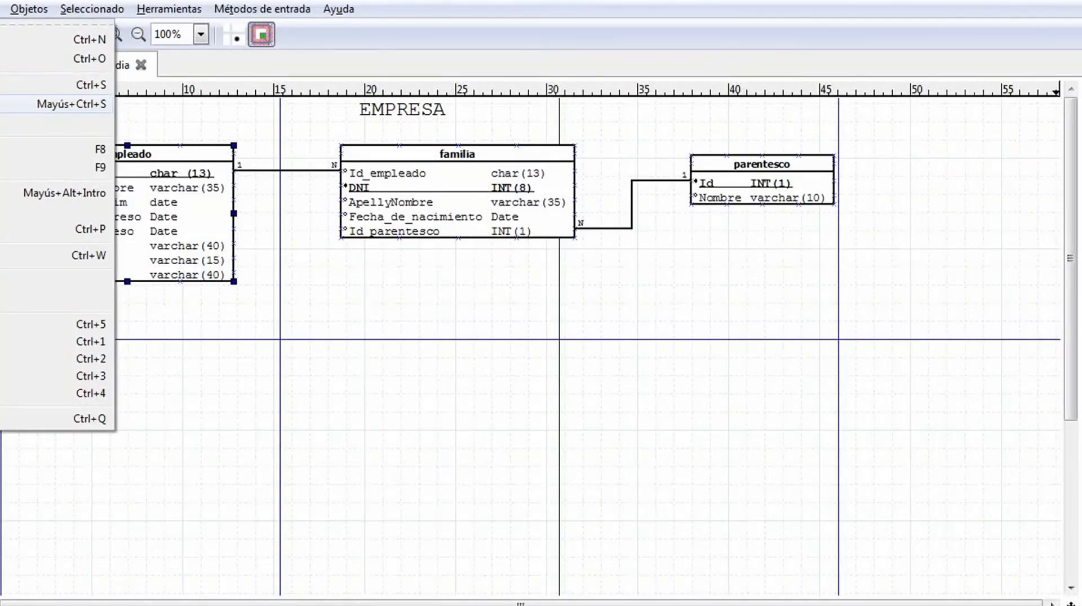
left_click(1, 104)
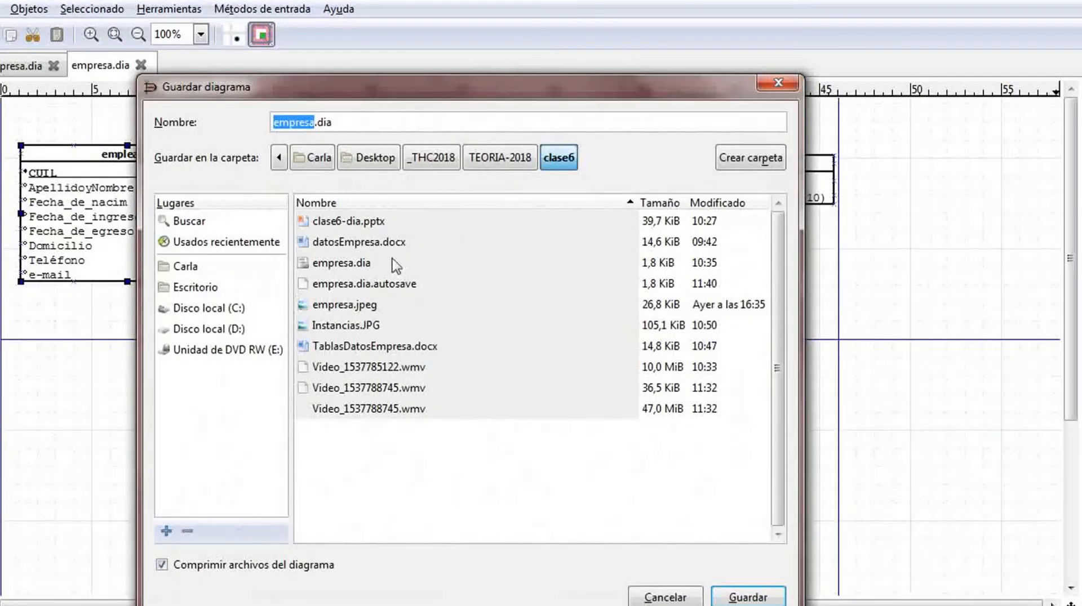
left_click(748, 596)
left_click(535, 429)
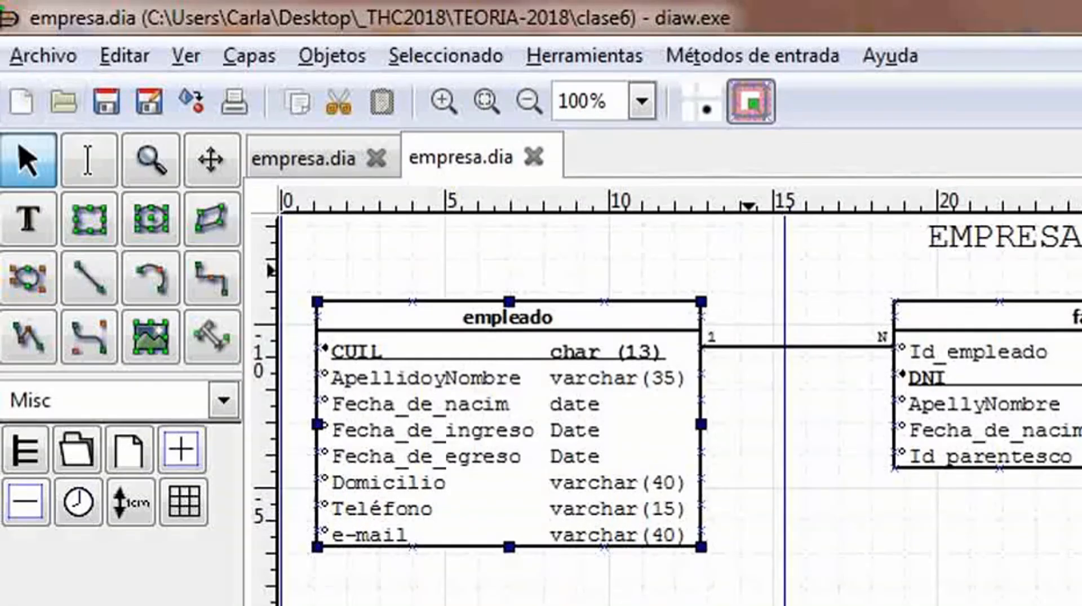
Step: Export the diagram as empresa.jpeg to the clase6 folder, replacing the existing image
left_click(50, 54)
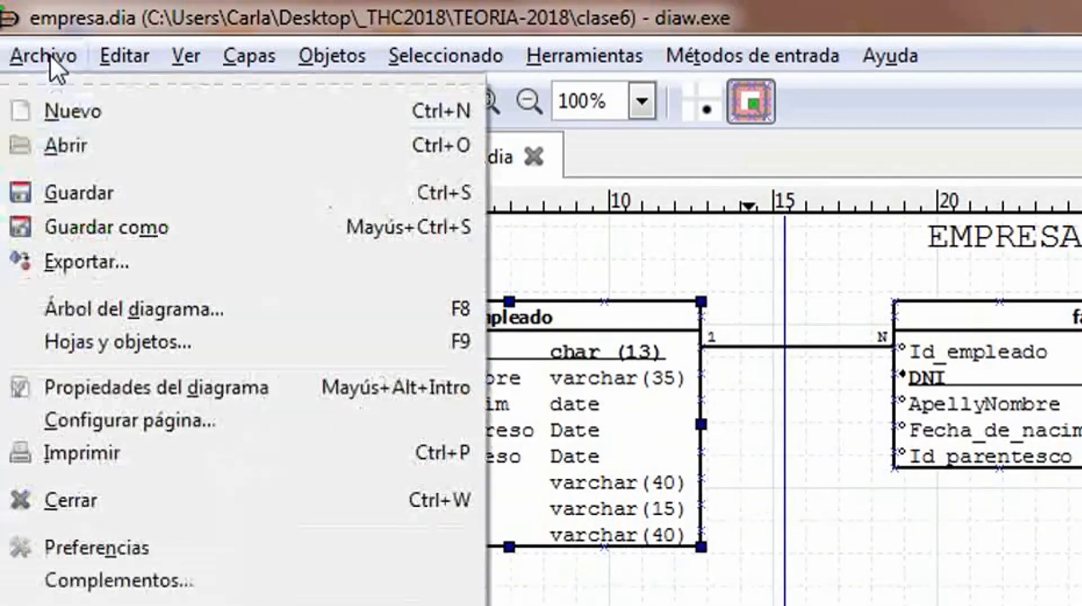
left_click(93, 265)
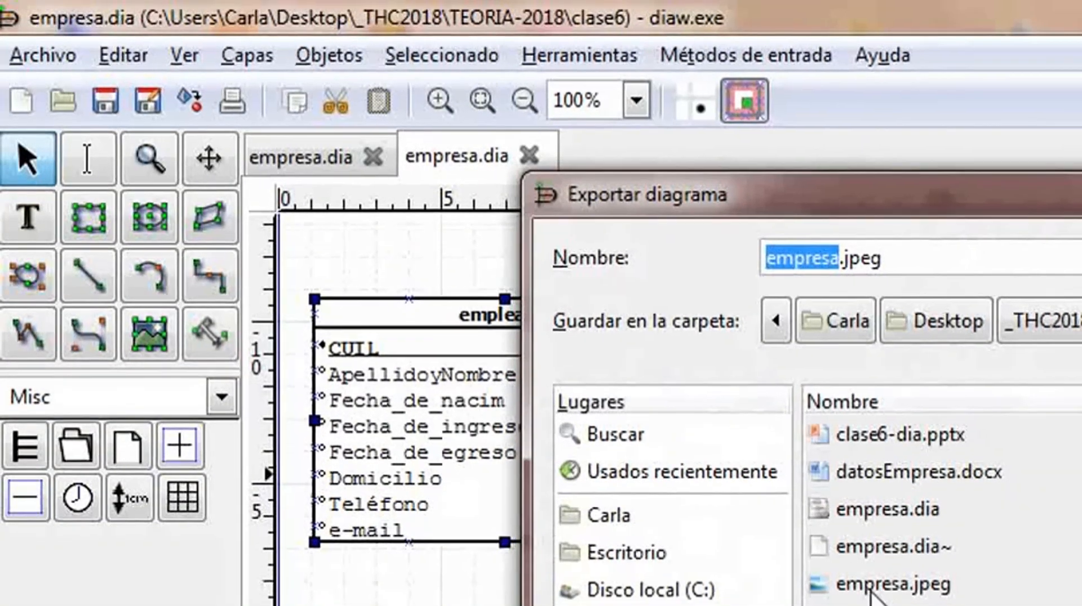
left_click(885, 592)
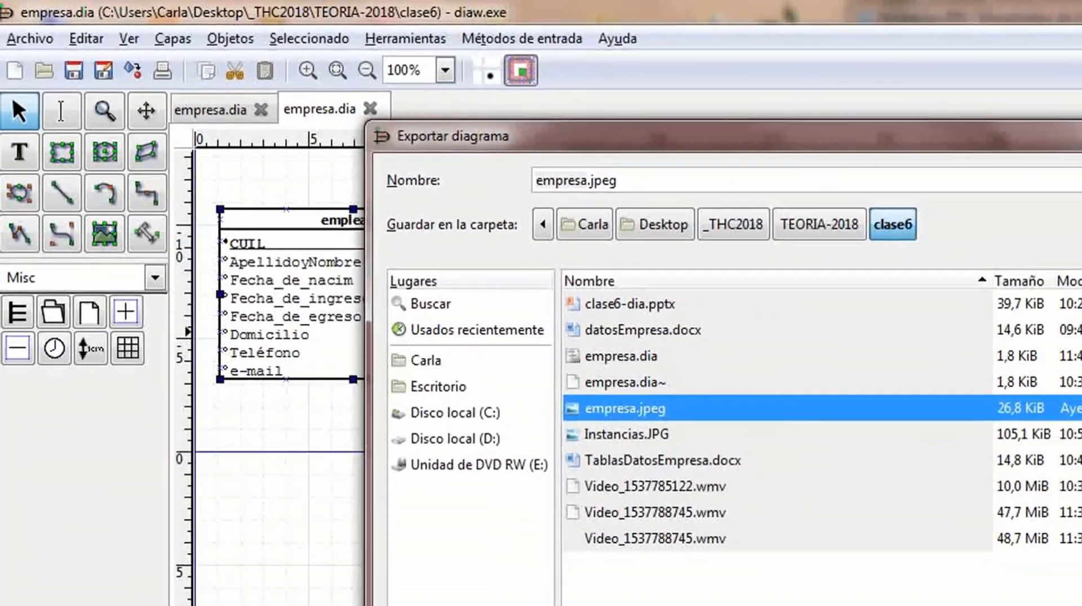
left_click(912, 602)
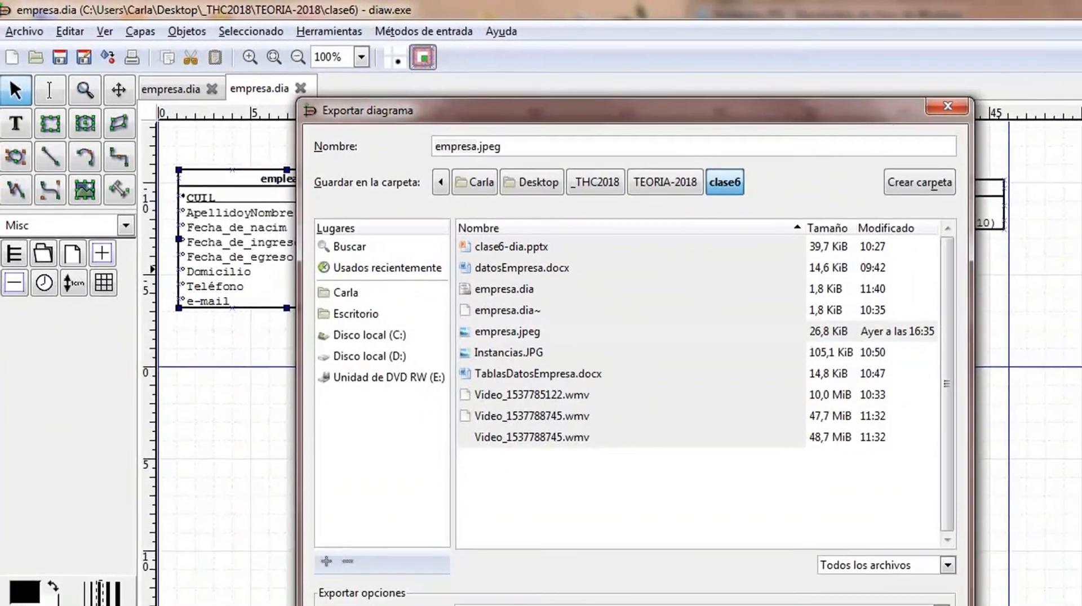
left_click(693, 474)
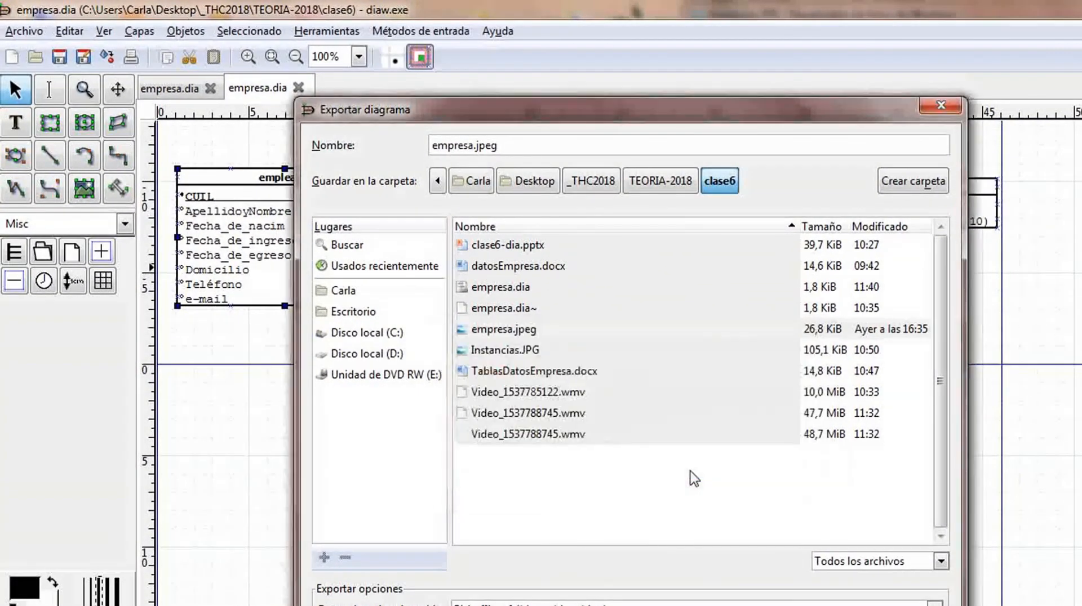